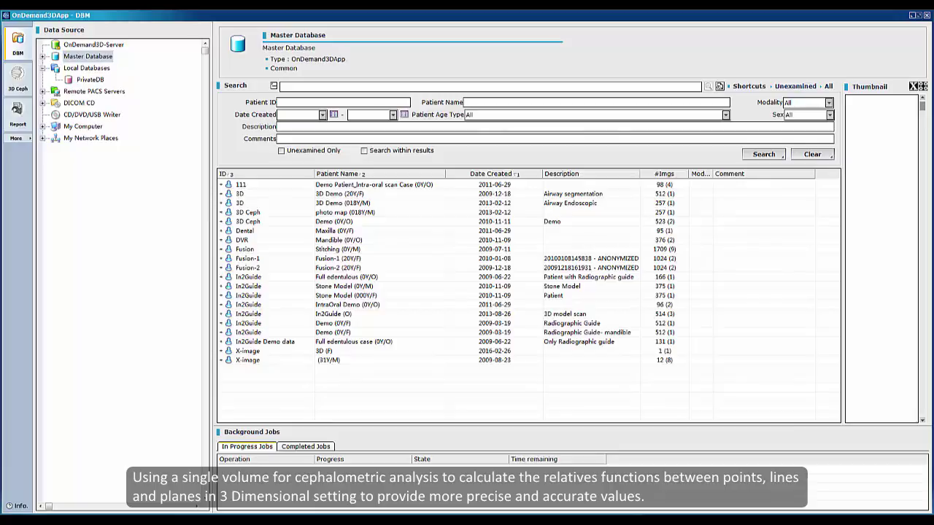
Open the 3D Ceph Demo study's 522-image CT series 2 in the 3D Ceph module.
double_click(274, 221)
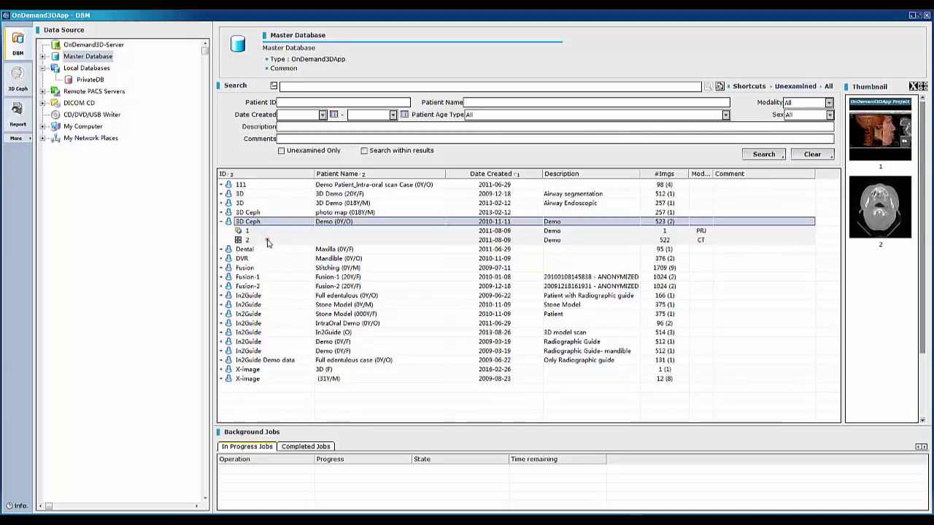
left_click(269, 240)
left_click(12, 89)
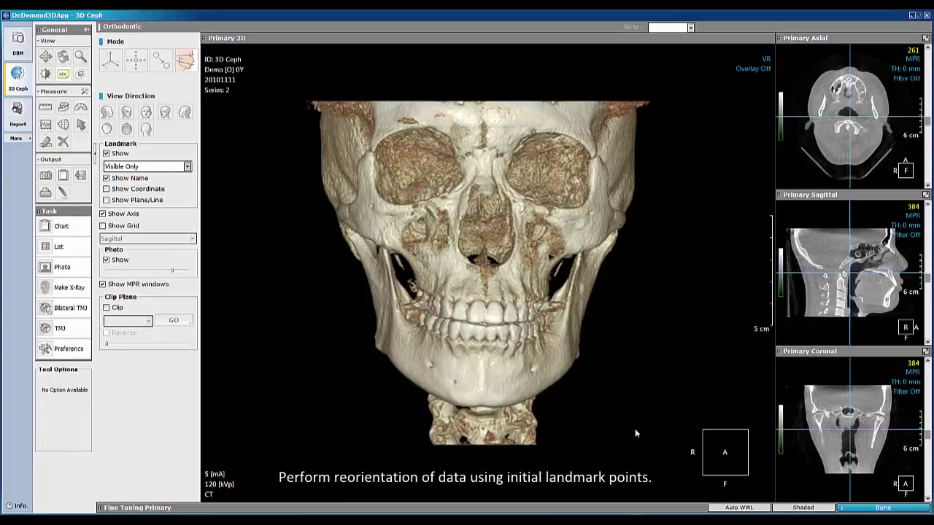
Begin skull reorientation using the FH plane based method.
left_click(110, 62)
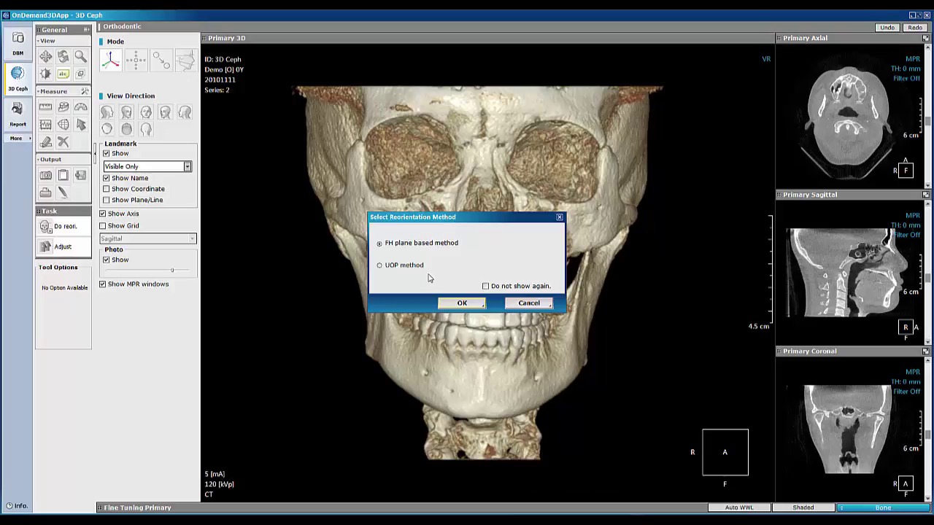
left_click(461, 304)
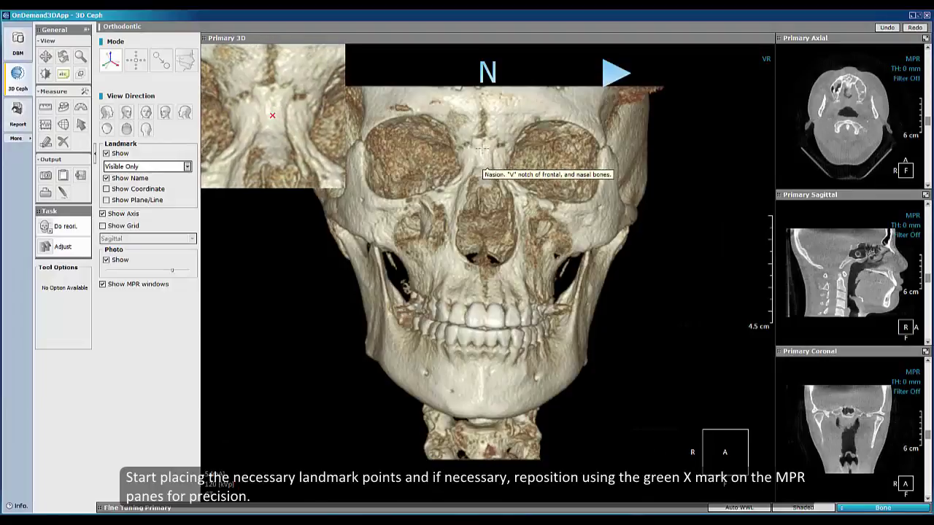
Place the N, L Or, R Or and R Po landmarks, refining N on the axial slice.
left_click(484, 143)
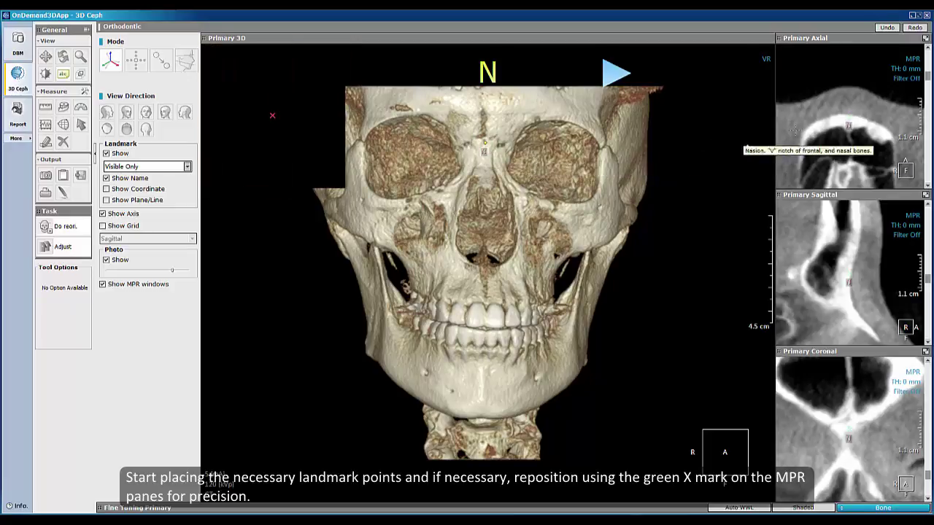
left_click(849, 121)
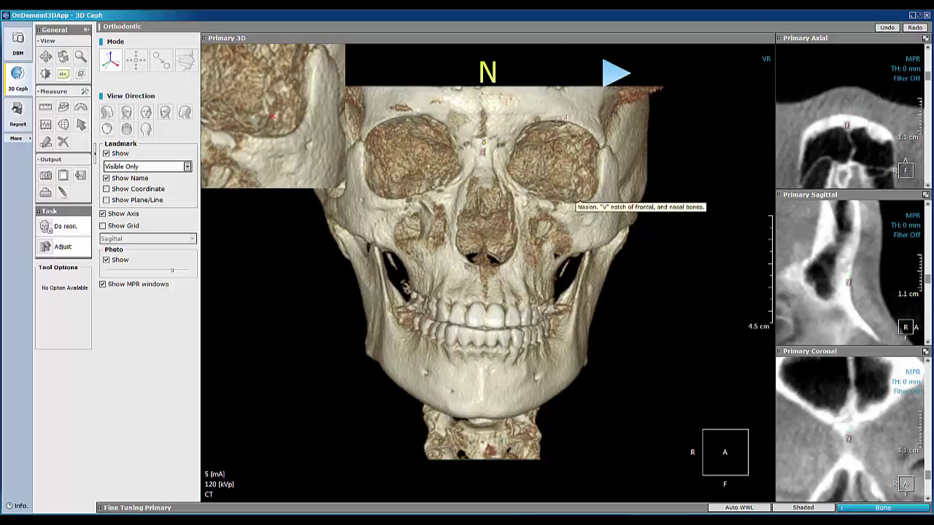
left_click(610, 75)
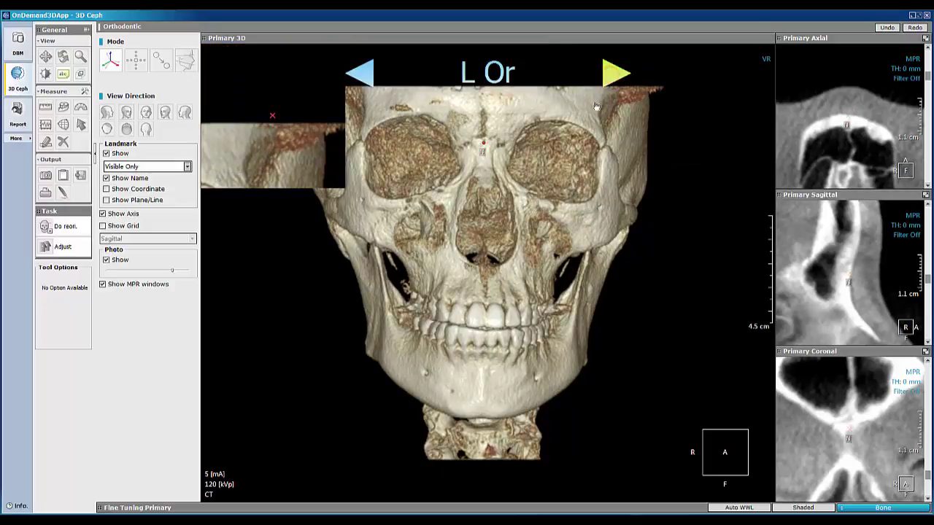
left_click(574, 212)
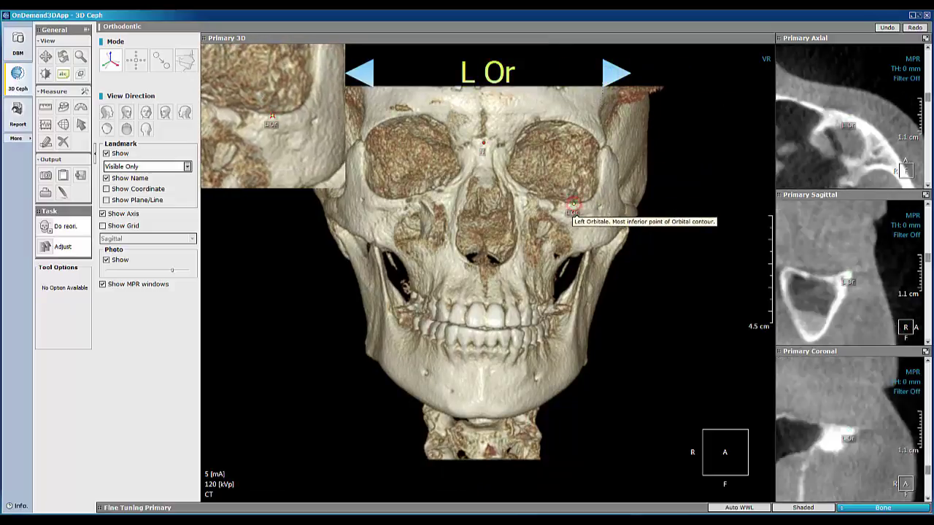
left_click(610, 73)
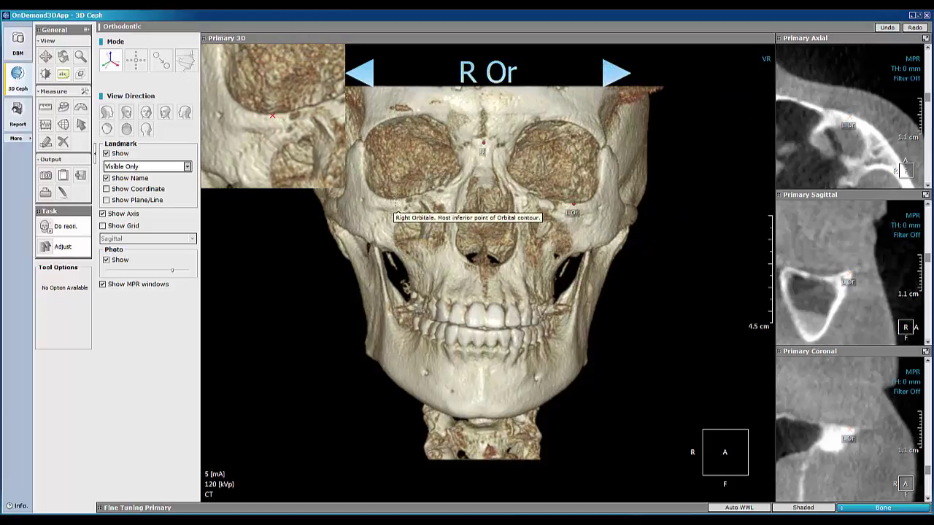
left_click(394, 203)
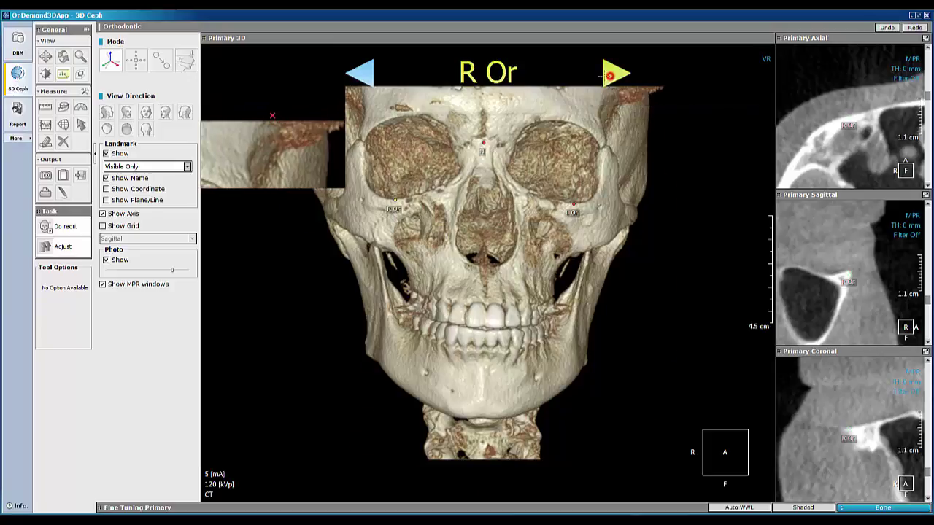
left_click(615, 75)
left_click(454, 205)
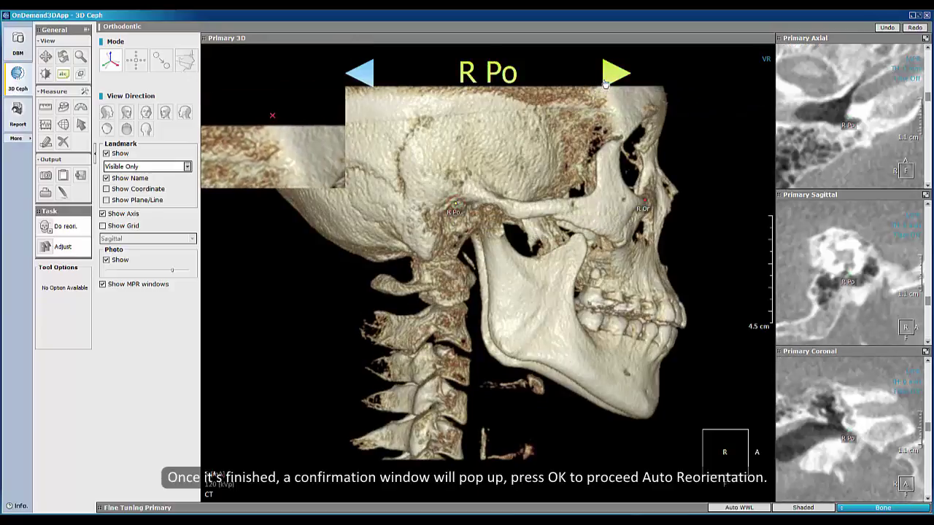
left_click(604, 84)
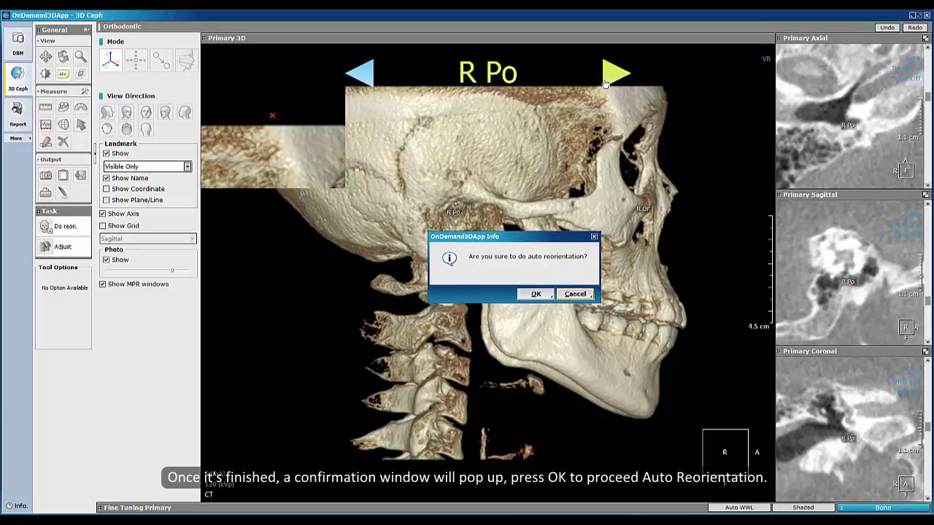
Accept the automatic reorientation and switch to Tracing mode.
left_click(535, 294)
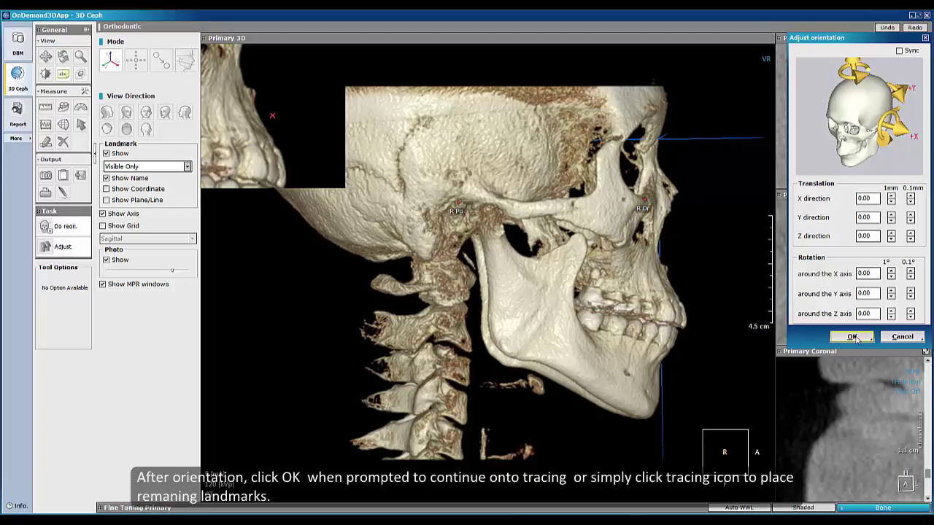
left_click(132, 66)
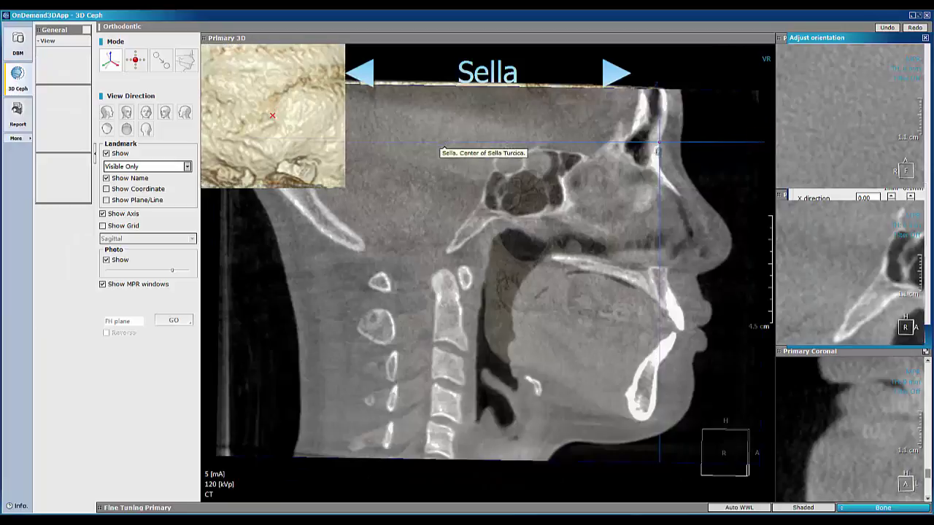
Trace the Sella and left porion landmarks, then show all landmarks in Display mode.
left_click(510, 152)
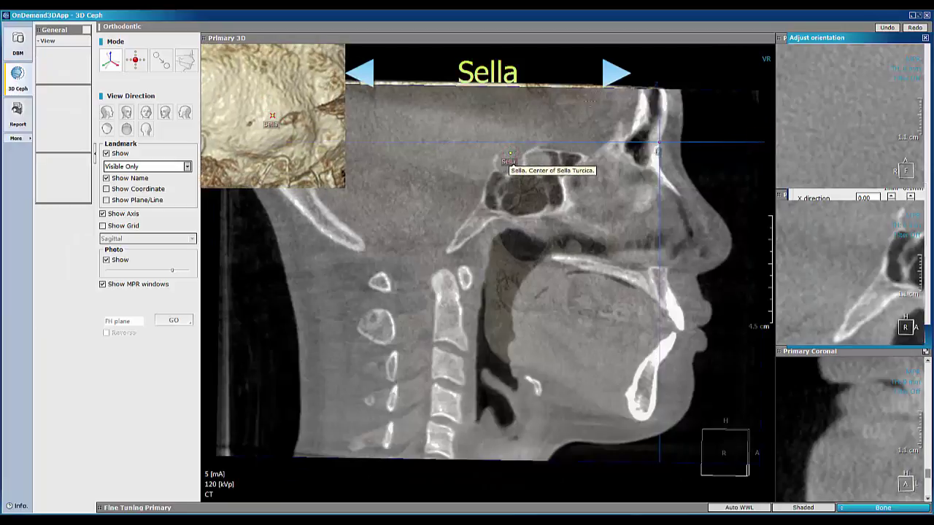
left_click(616, 76)
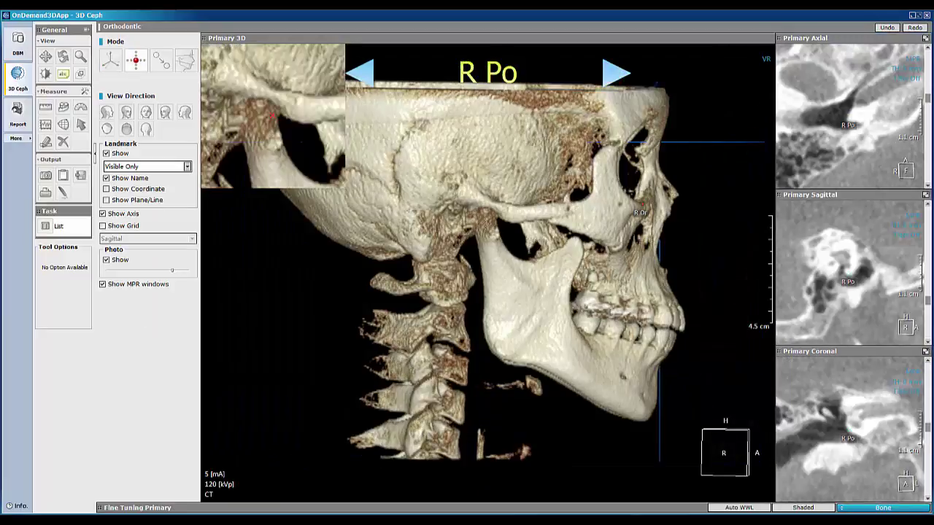
left_click(614, 76)
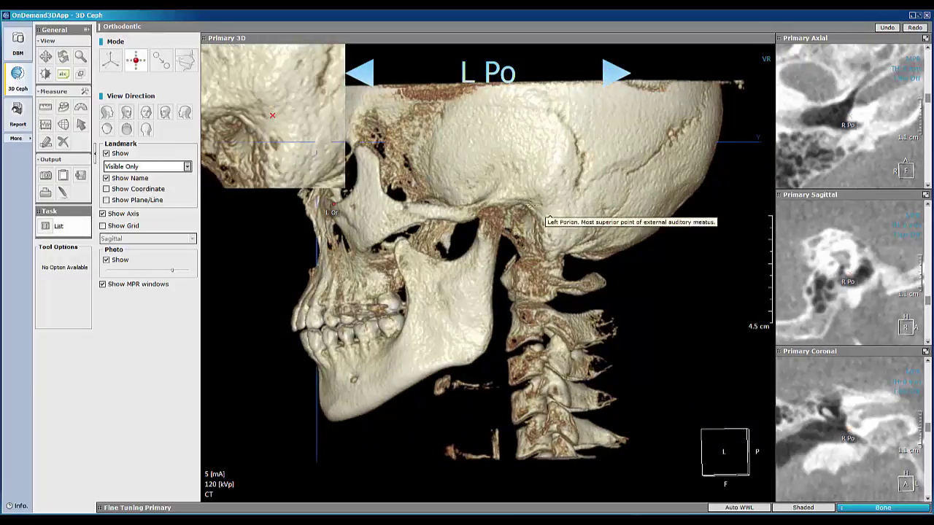
left_click(518, 212)
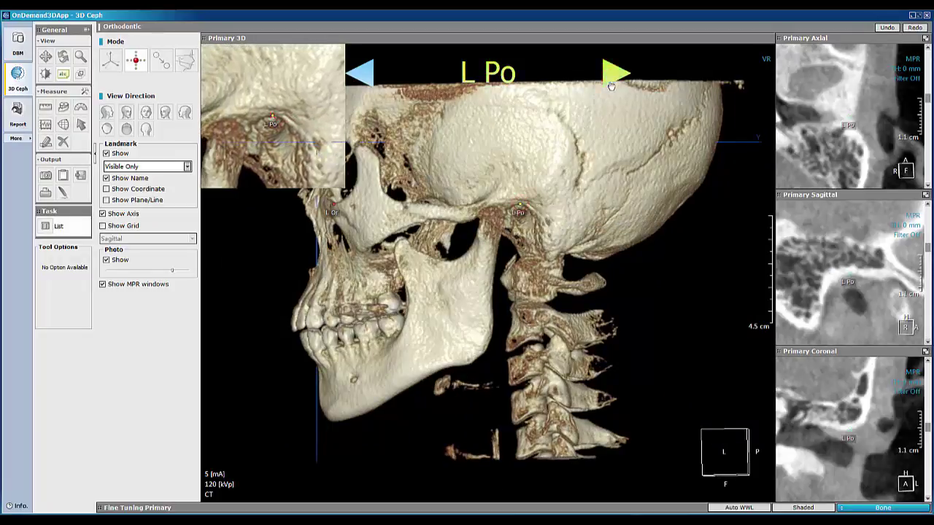
left_click(613, 76)
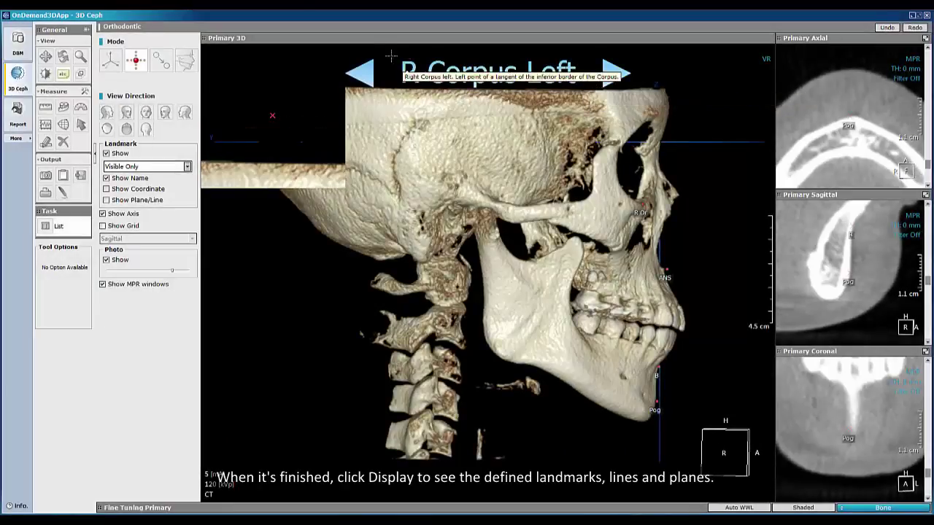
left_click(186, 64)
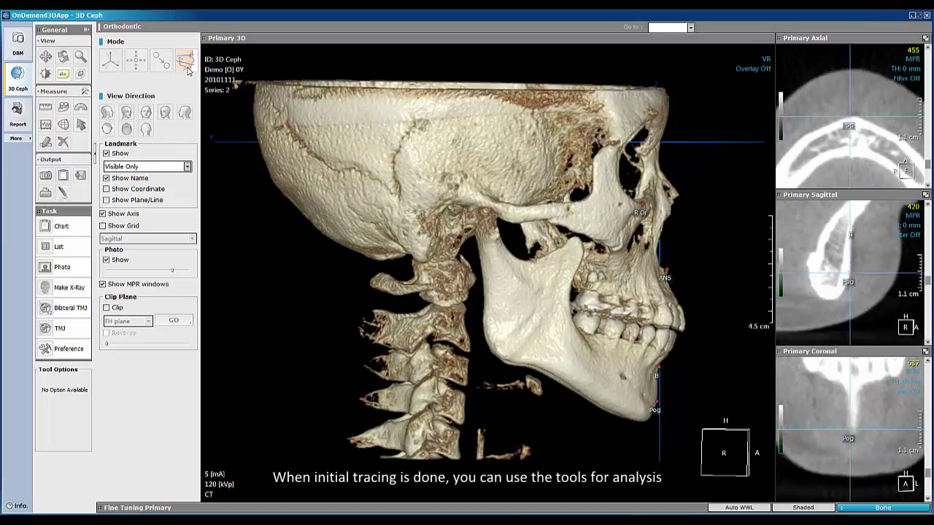
View Dr.Cho's Analysis chart, toggle Skeletal Anteroposterior measurements on and off, and export.
left_click(61, 228)
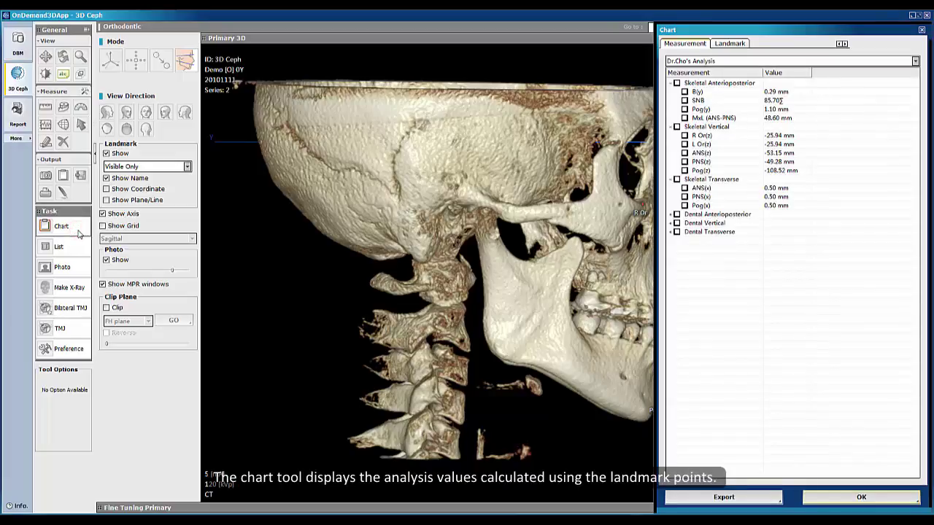
left_click(676, 83)
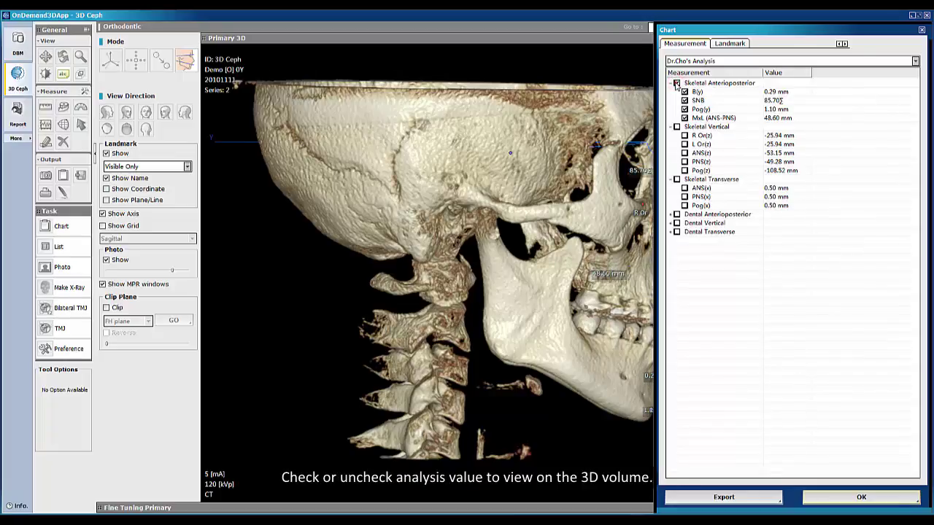
left_click(676, 83)
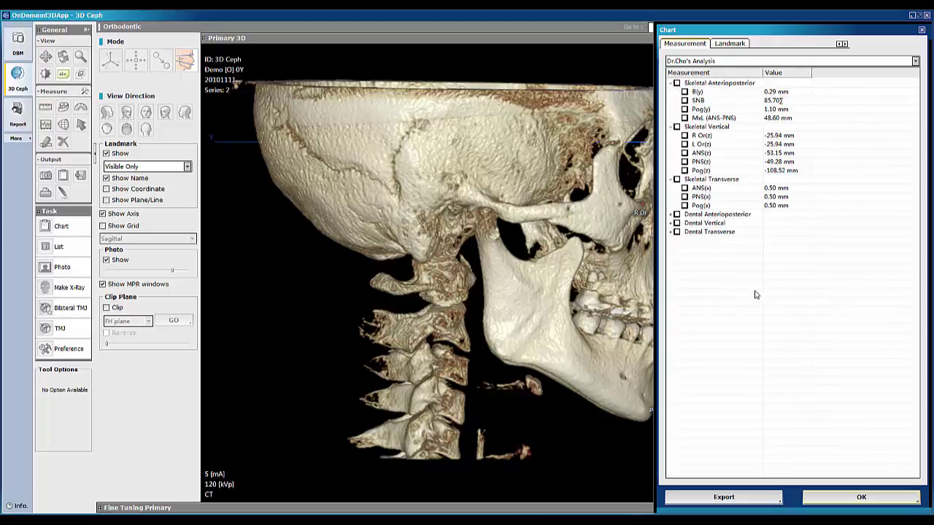
left_click(758, 498)
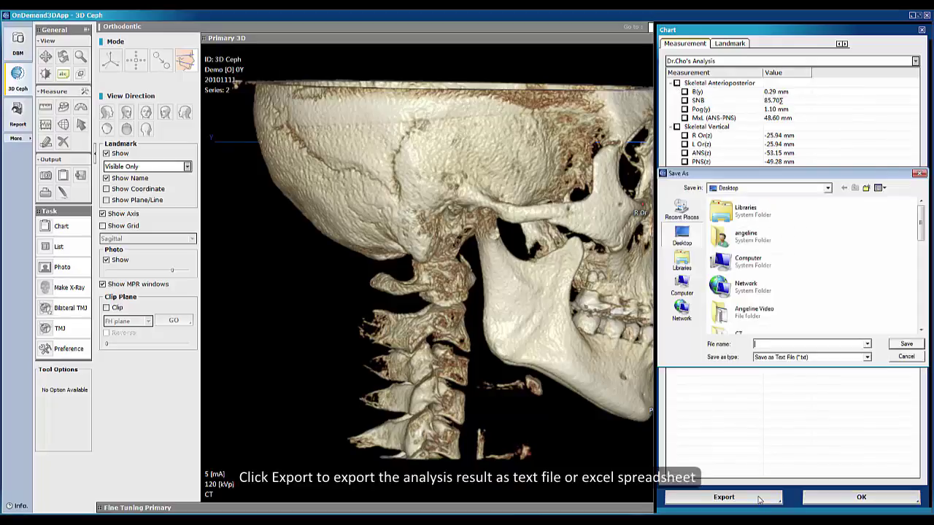
Choose Save as Excel File (*.xls) as the export format.
left_click(850, 357)
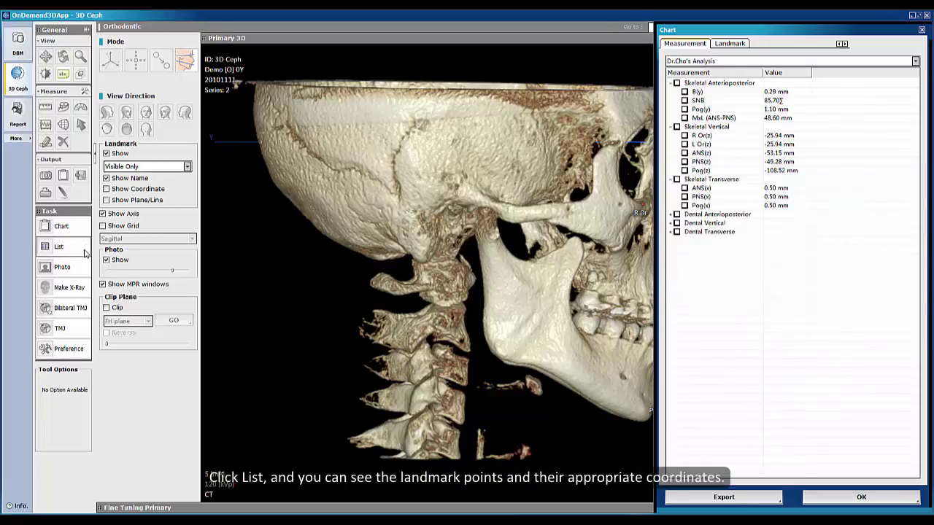
left_click(81, 250)
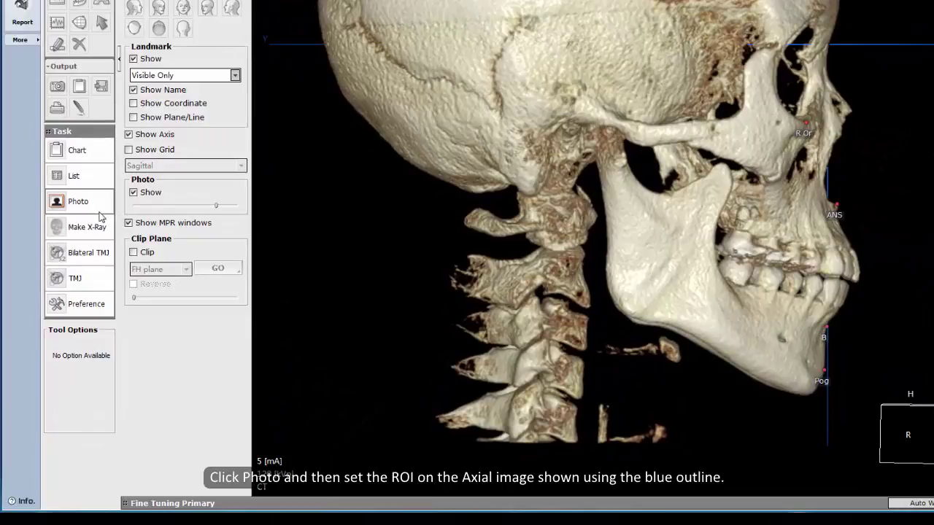
Fit the region of interest to the face and set the skin threshold to -452 HU.
left_click(101, 211)
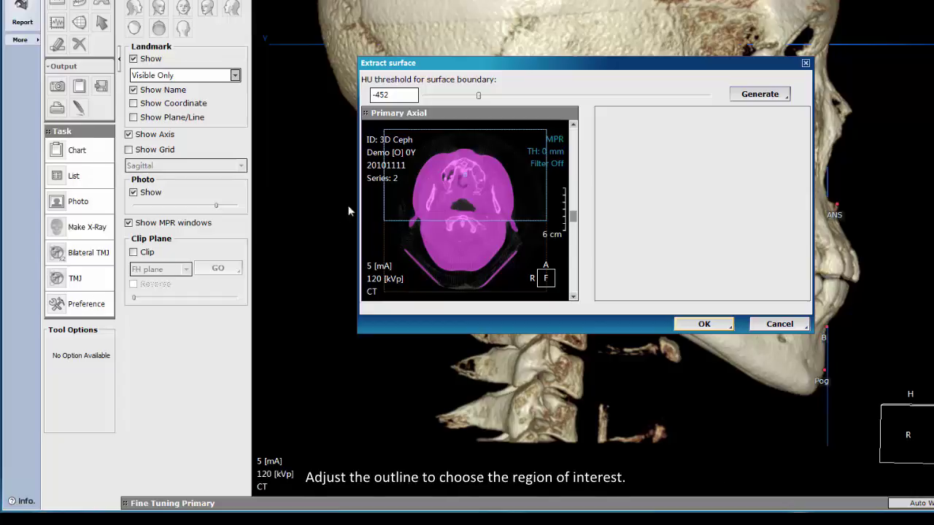
left_click_drag(459, 131, 459, 137)
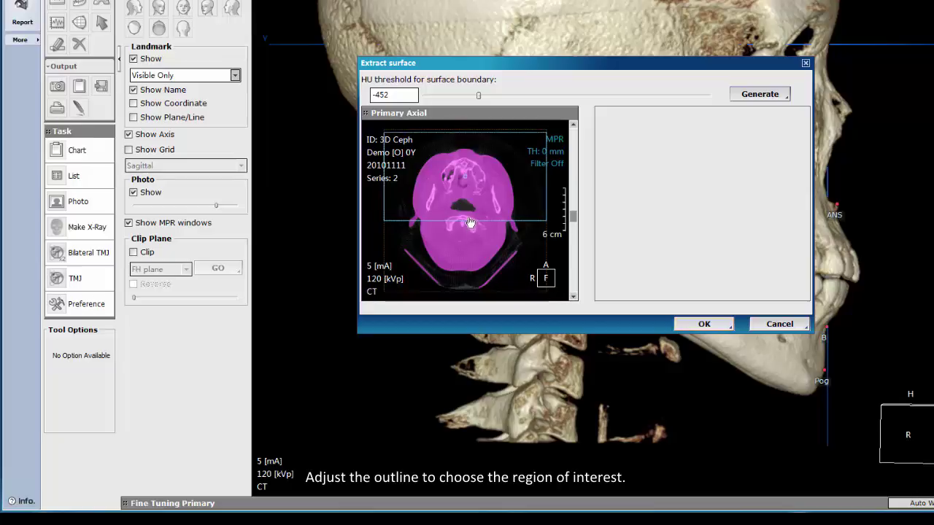
left_click_drag(469, 220, 466, 275)
left_click_drag(385, 204, 402, 204)
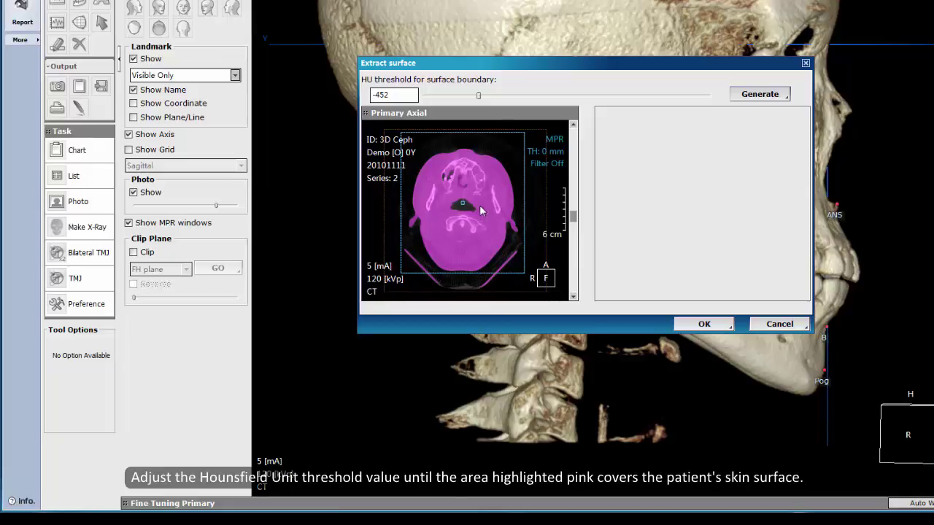
mouse_move(476, 97)
left_mouse_down()
mouse_move(447, 98)
mouse_move(478, 97)
left_mouse_up()
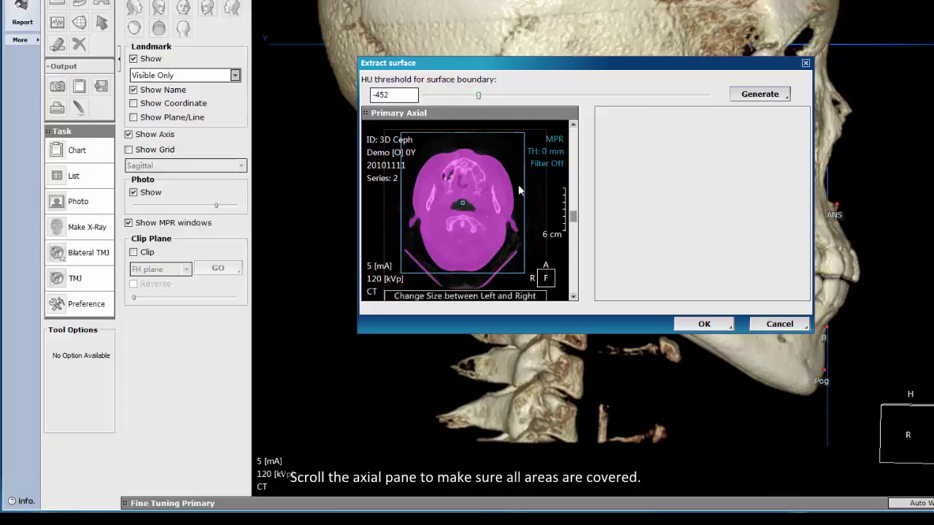
mouse_move(573, 216)
left_mouse_down()
mouse_move(572, 165)
mouse_move(565, 254)
mouse_move(562, 204)
left_mouse_up()
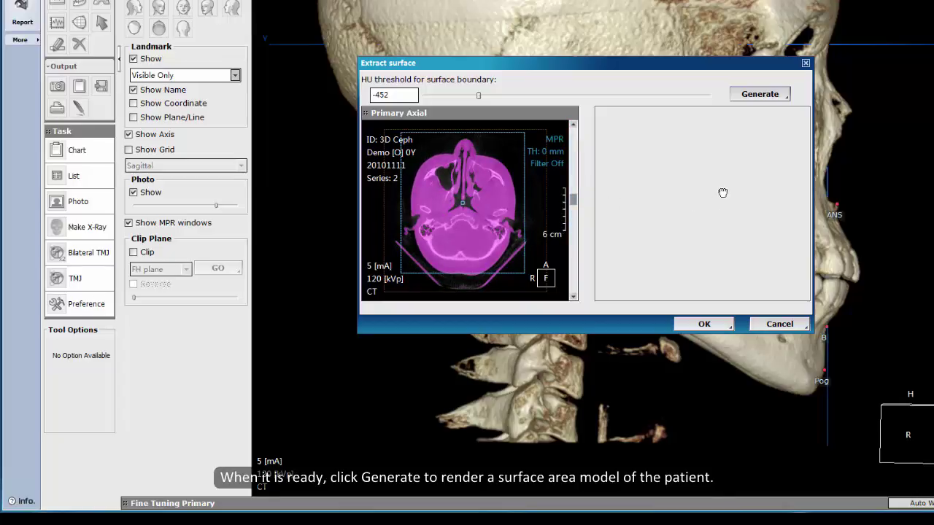
Generate the face surface, check it from an oblique angle, and accept it.
left_click(755, 102)
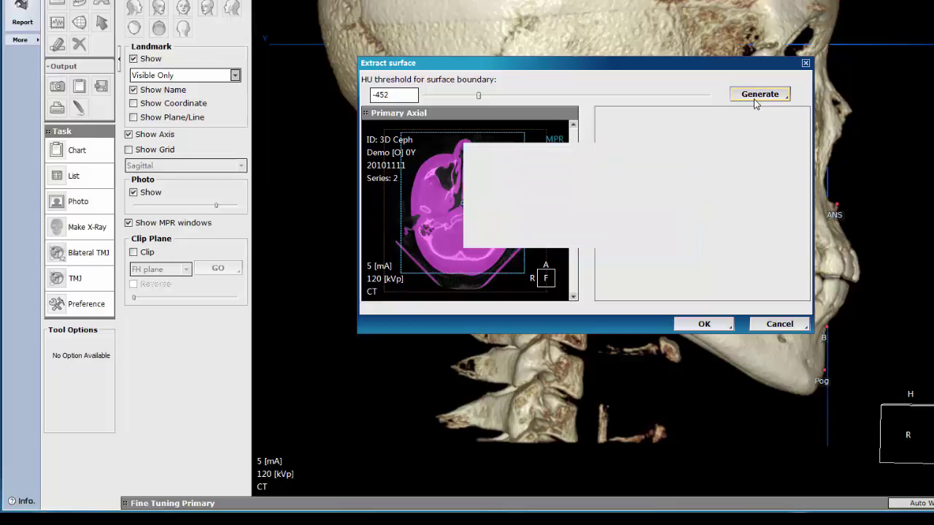
mouse_move(752, 199)
left_mouse_down()
mouse_move(702, 197)
mouse_move(760, 205)
left_mouse_up()
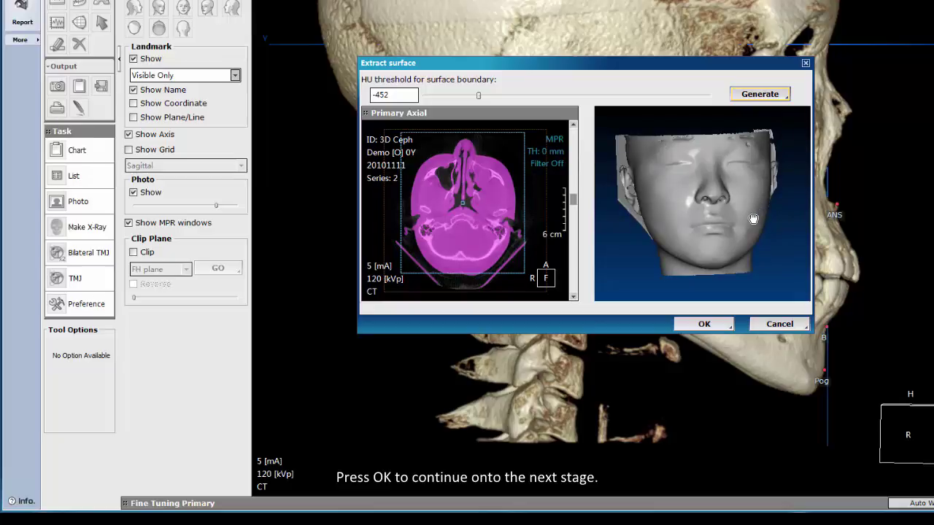
left_click(704, 324)
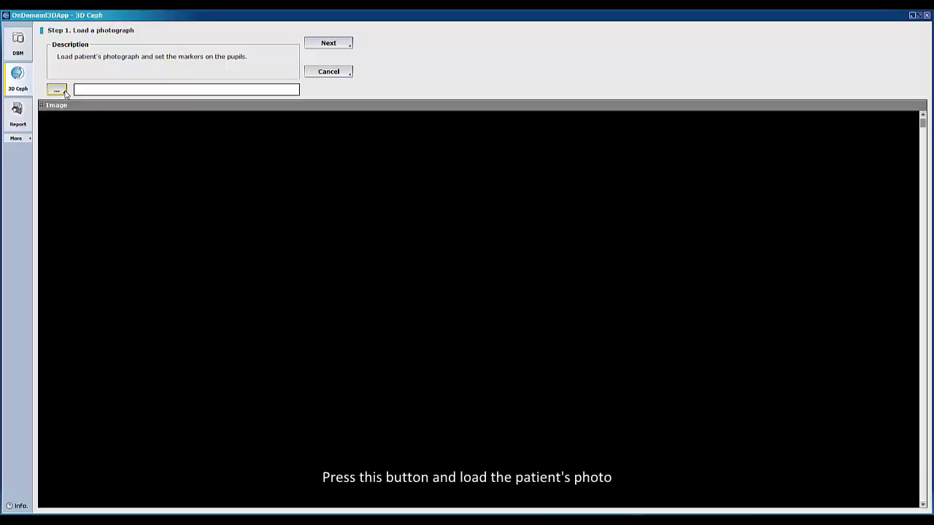
Load demo photo.JPG as the patient photograph.
left_click(58, 90)
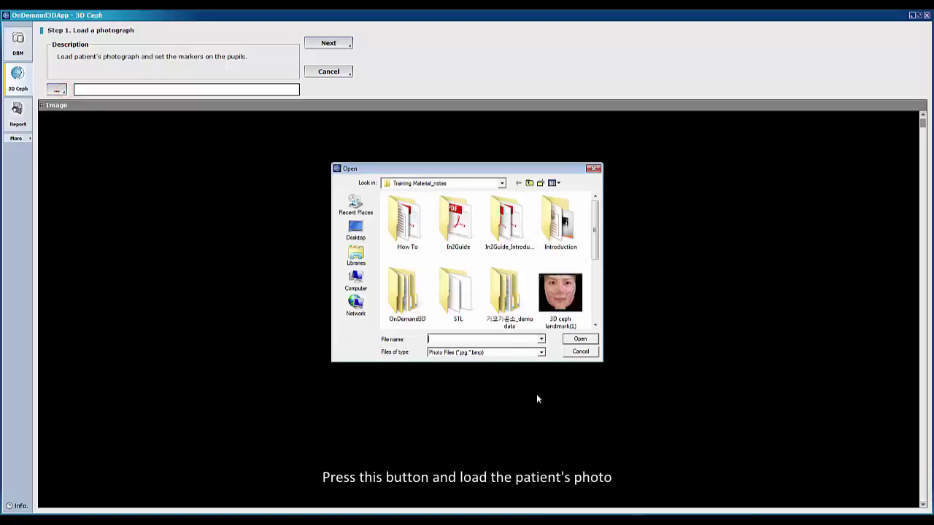
left_click(596, 302)
left_click(561, 228)
left_click(580, 339)
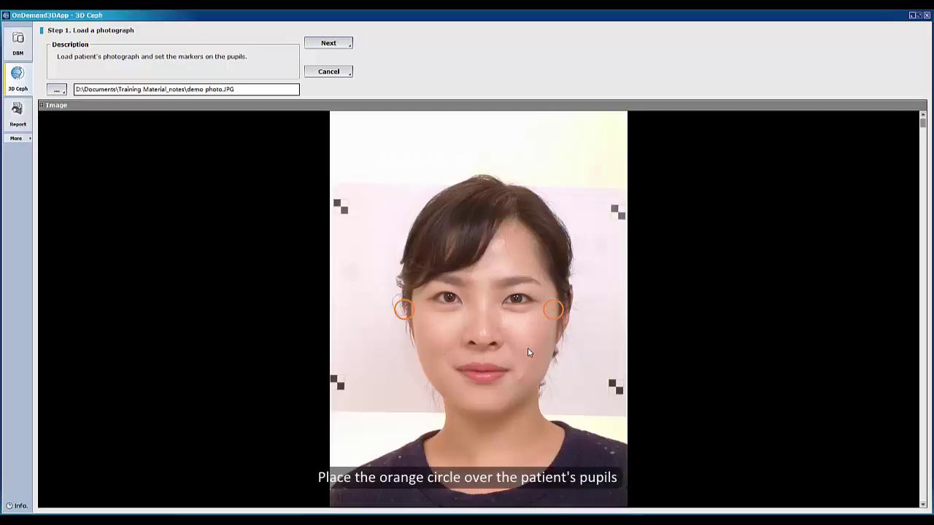
Position the two orange markers on the pupils and move on to registration.
left_click_drag(404, 310, 450, 297)
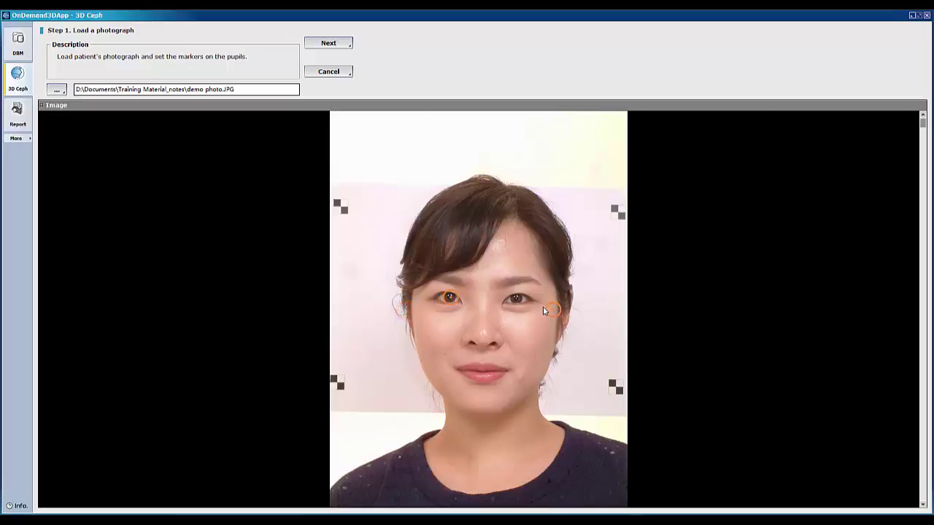
left_click_drag(553, 312, 516, 300)
left_click(325, 44)
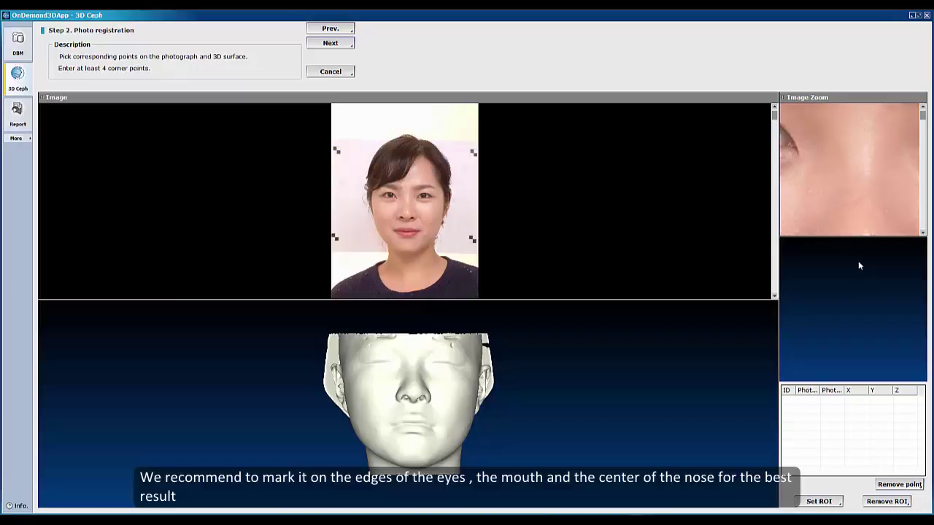
Pair both eye corners between the photo and the 3D face surface.
left_click(380, 197)
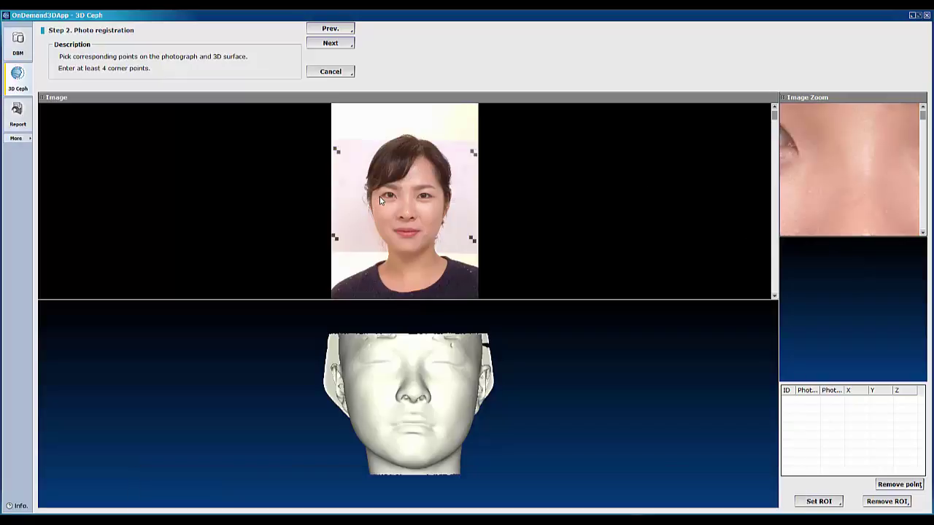
left_click(848, 171)
left_click(361, 364)
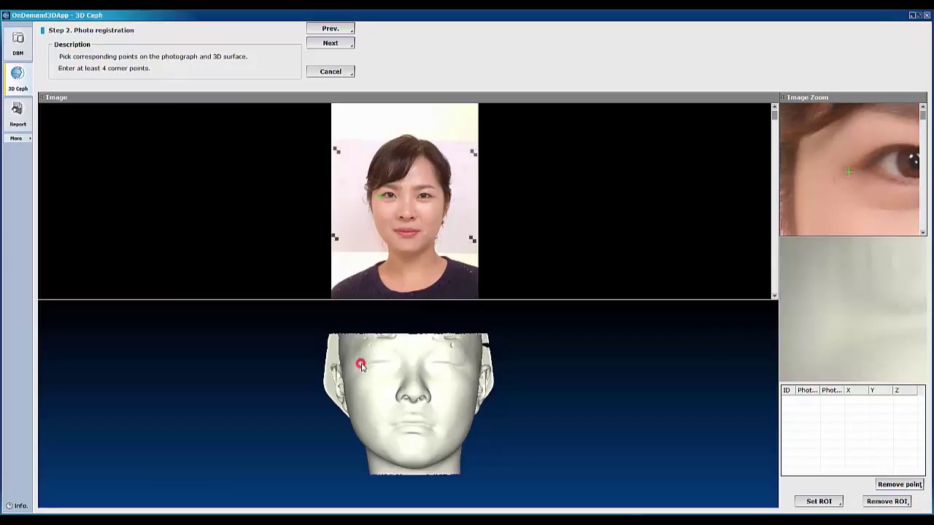
left_click(869, 315)
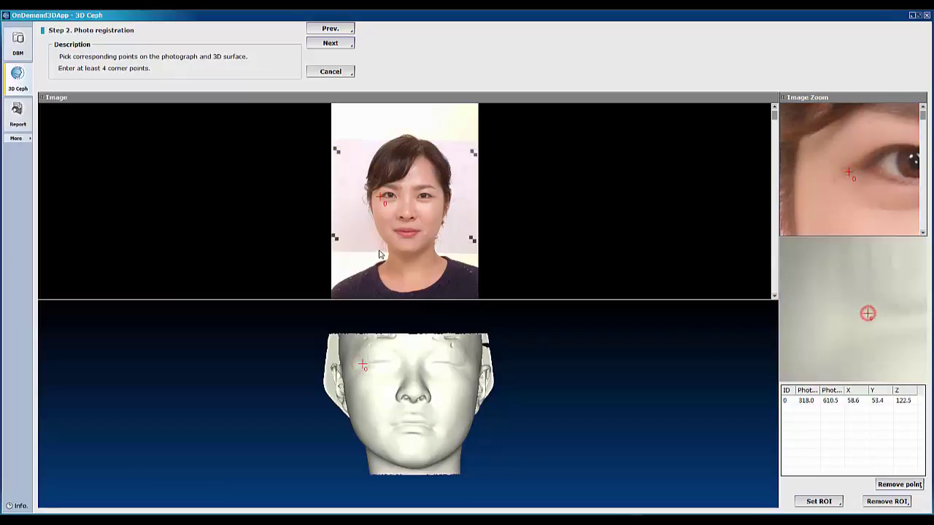
left_click(865, 172)
left_click(459, 370)
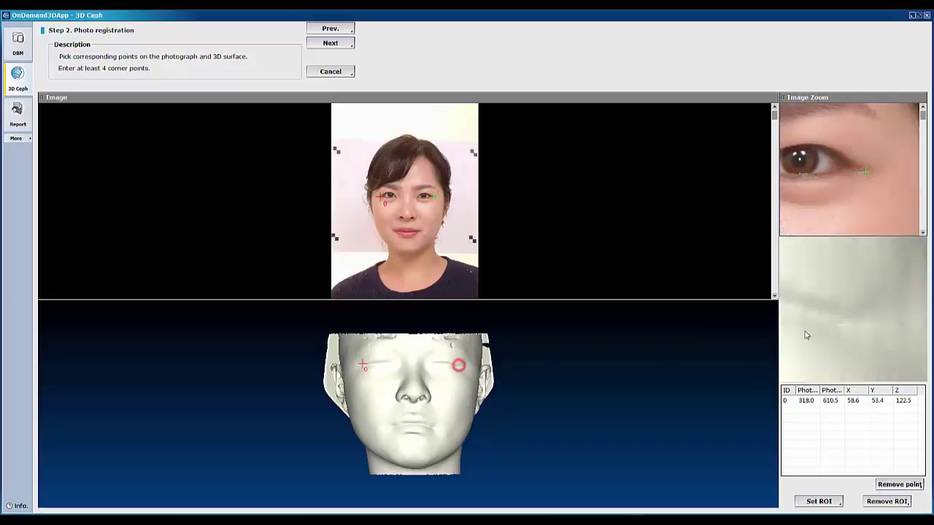
left_click(877, 318)
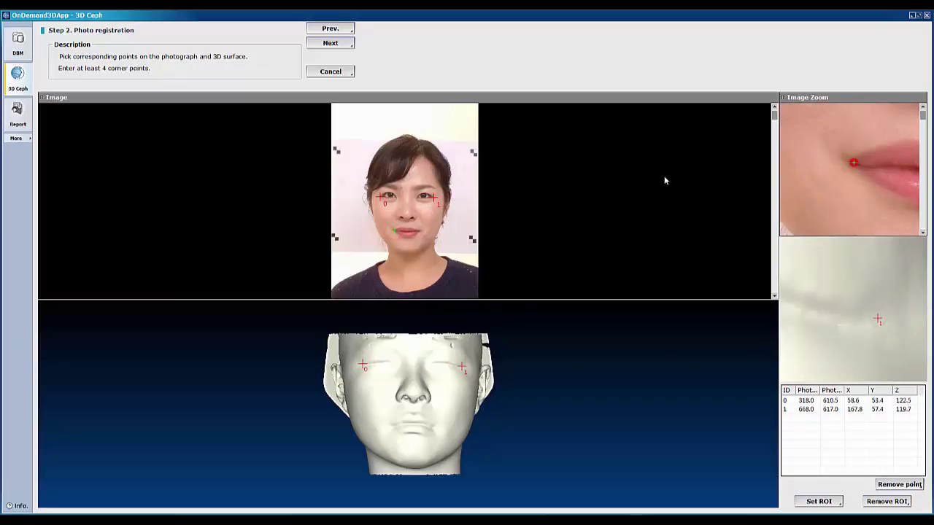
Pair both mouth corners between the photo and the 3D face surface.
left_click(388, 423)
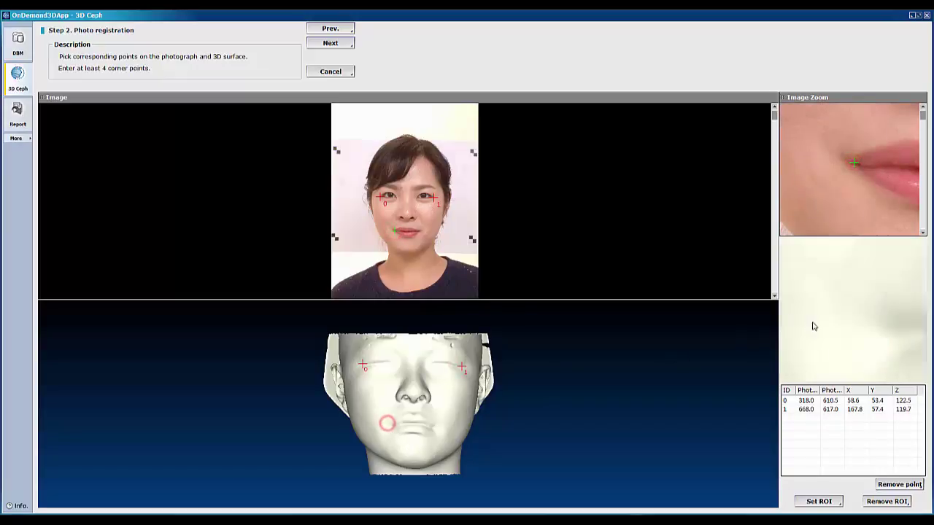
left_click(863, 323)
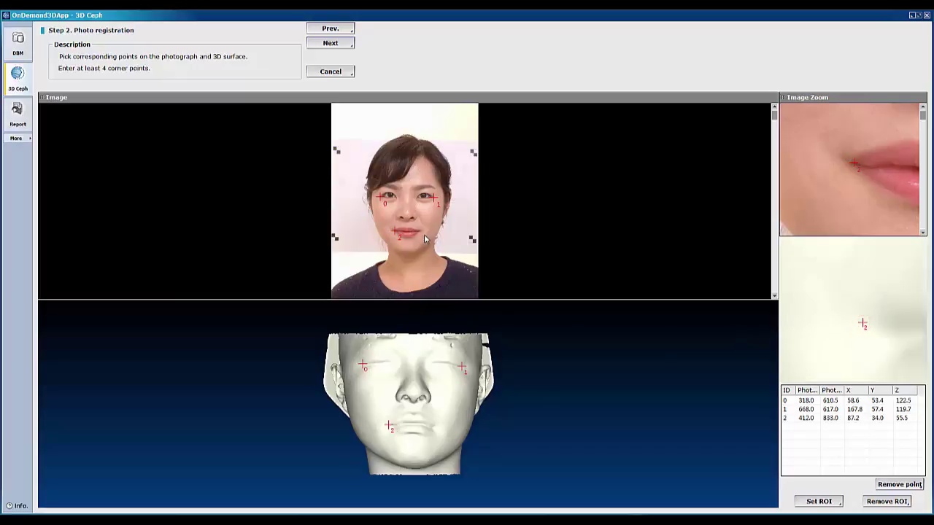
left_click(856, 168)
left_click(435, 429)
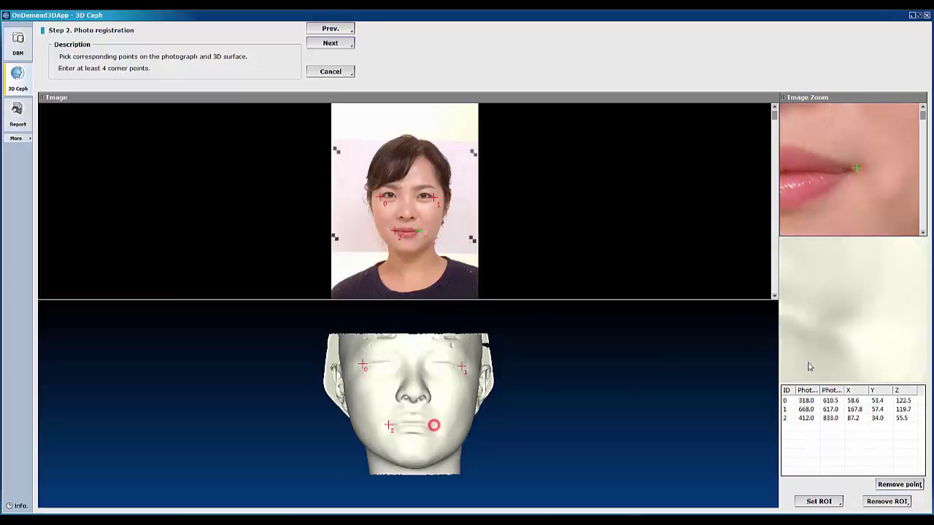
left_click(849, 331)
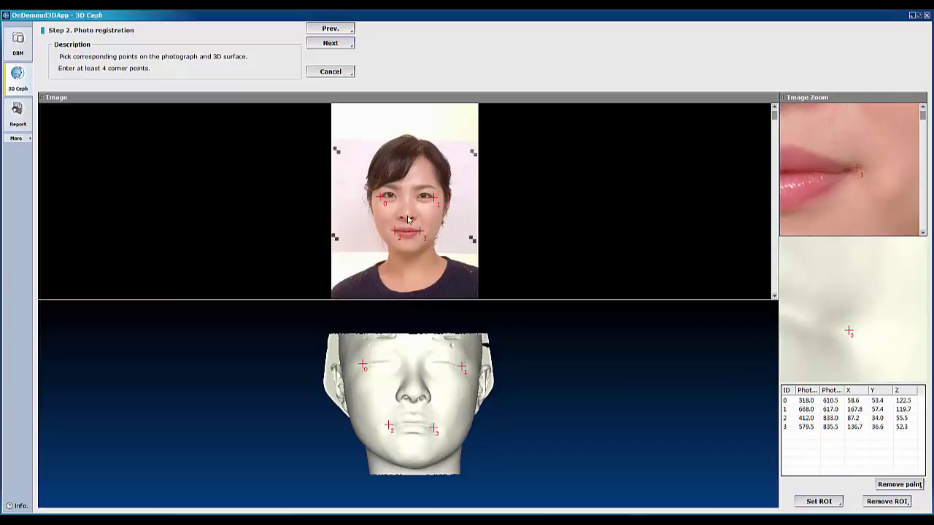
Pair the nose point on photo and 3D face, then finish the photo mapping.
left_click(844, 160)
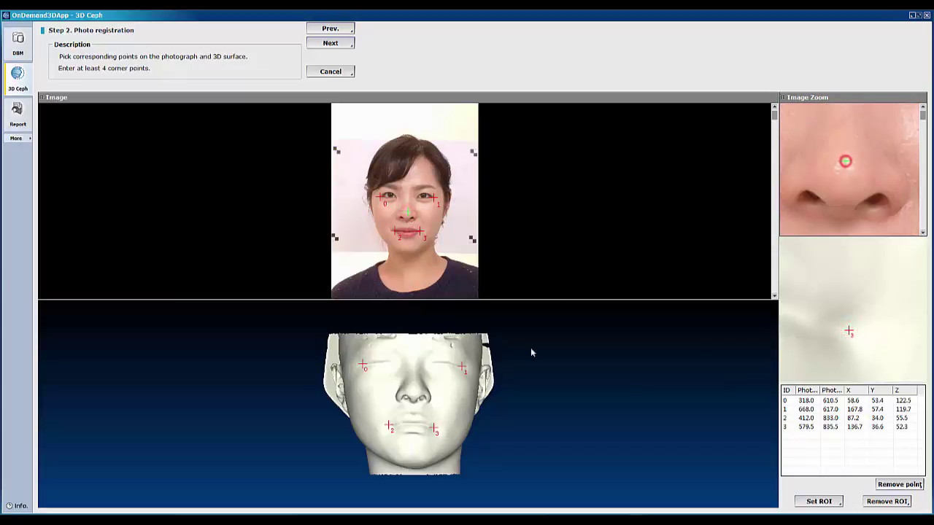
left_click(411, 392)
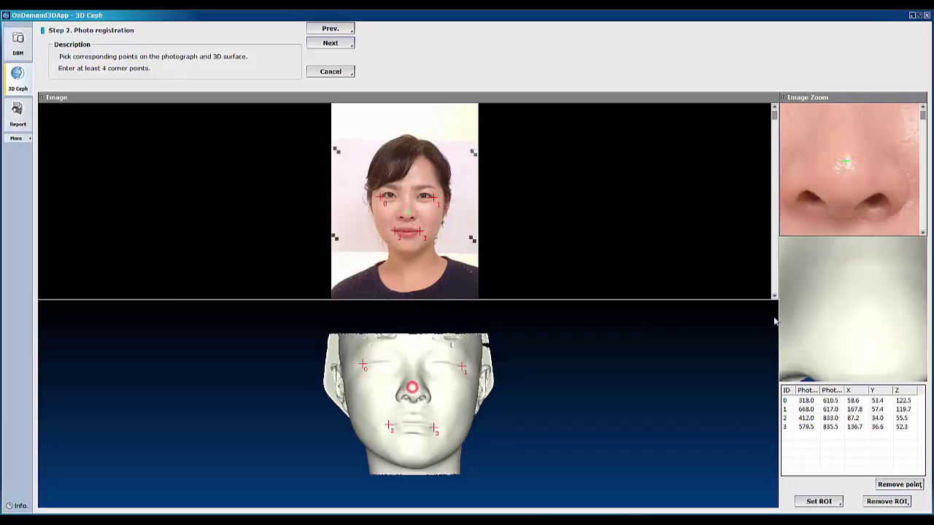
left_click(856, 328)
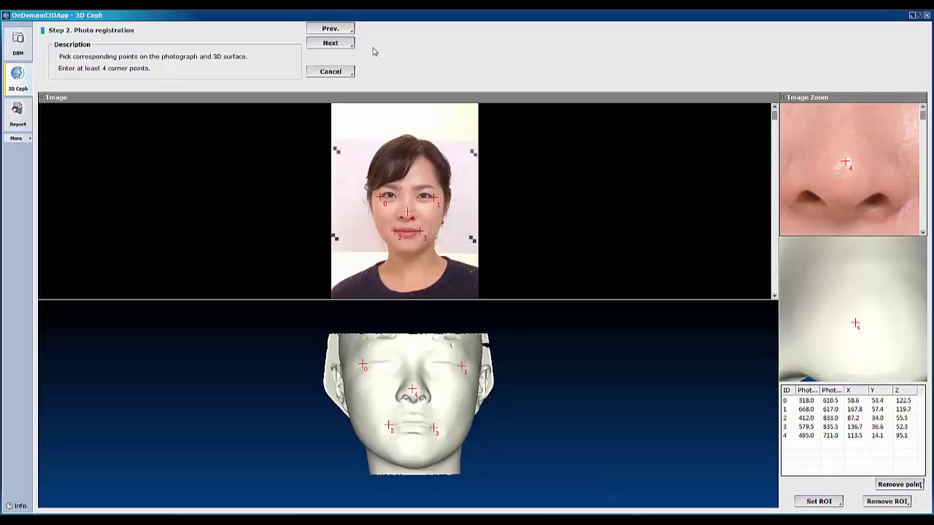
left_click(341, 42)
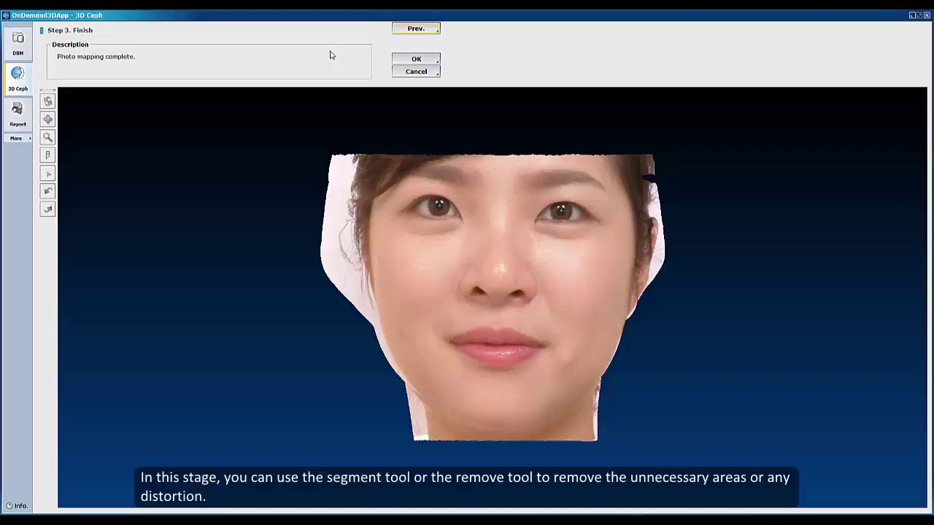
Rotate the face to its left profile and cut away the distorted side behind the ear.
left_click(46, 155)
left_click_drag(627, 307, 540, 308)
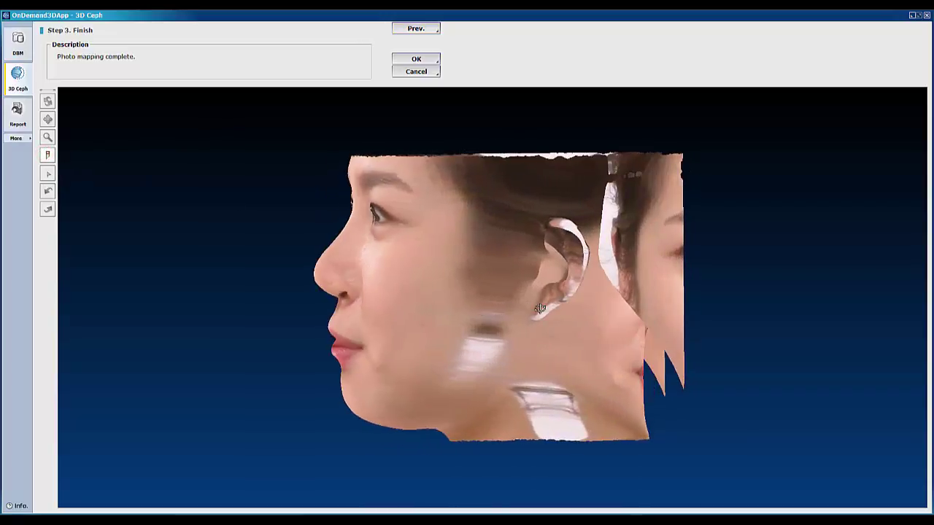
left_click_drag(570, 251, 551, 250)
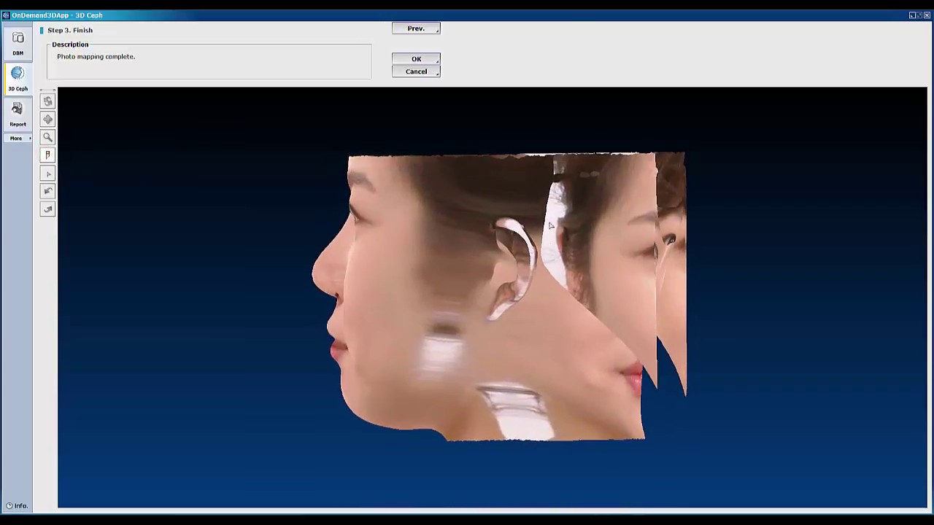
left_click_drag(536, 90, 543, 487)
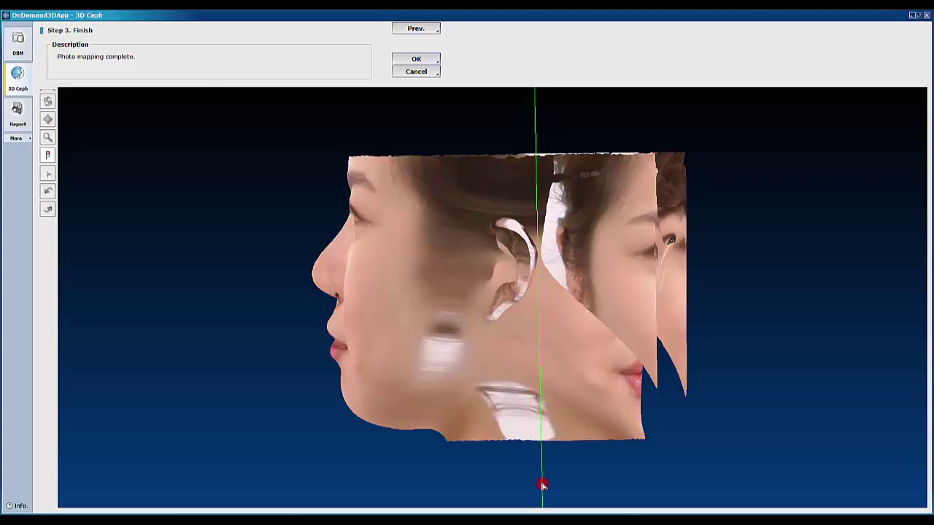
left_click(680, 481)
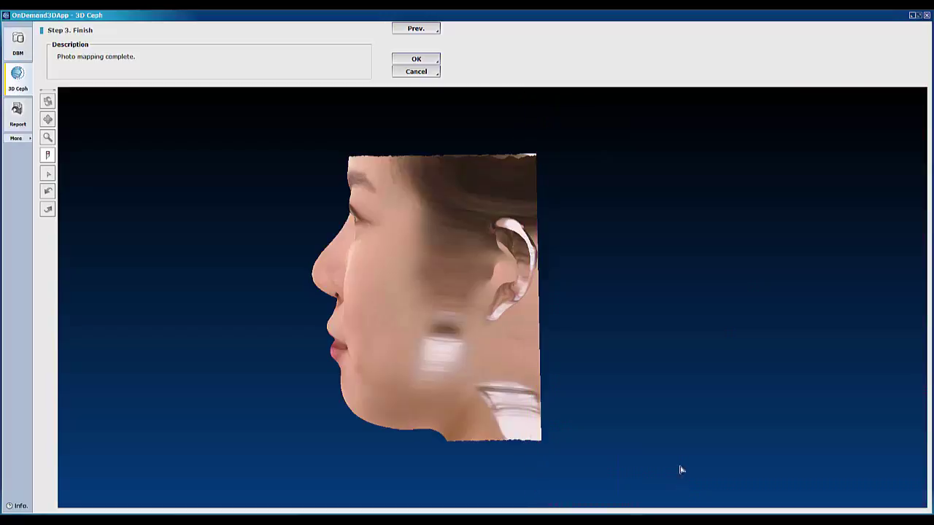
Lasso-remove the back of the head and neck, then return to frontal view and accept.
left_click(49, 173)
left_click_drag(548, 290, 494, 369)
left_click(493, 369)
left_click(443, 440)
left_click(486, 477)
left_click(611, 443)
left_click(552, 295)
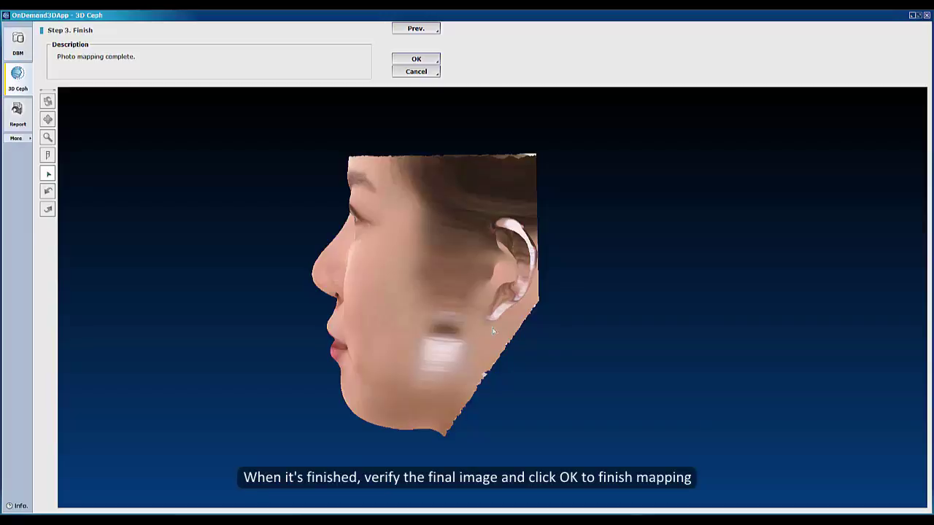
left_click_drag(409, 332, 498, 327)
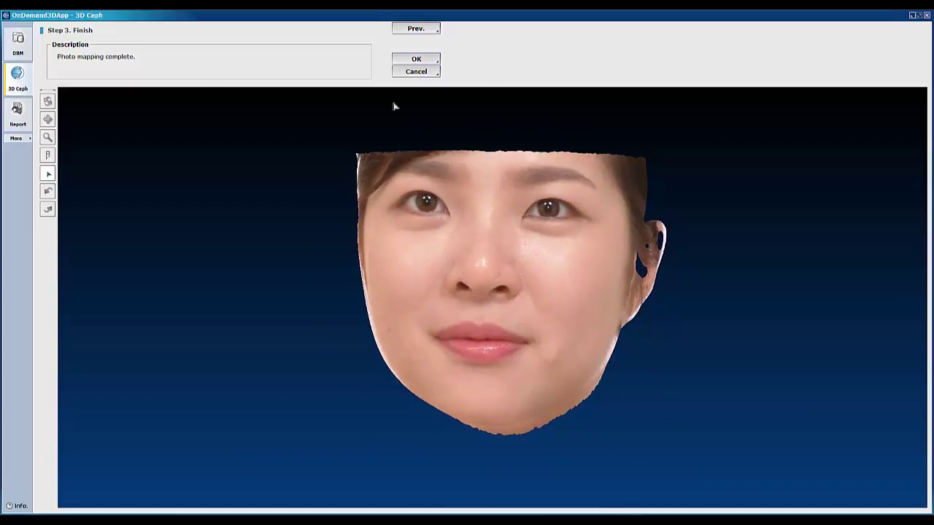
left_click(430, 60)
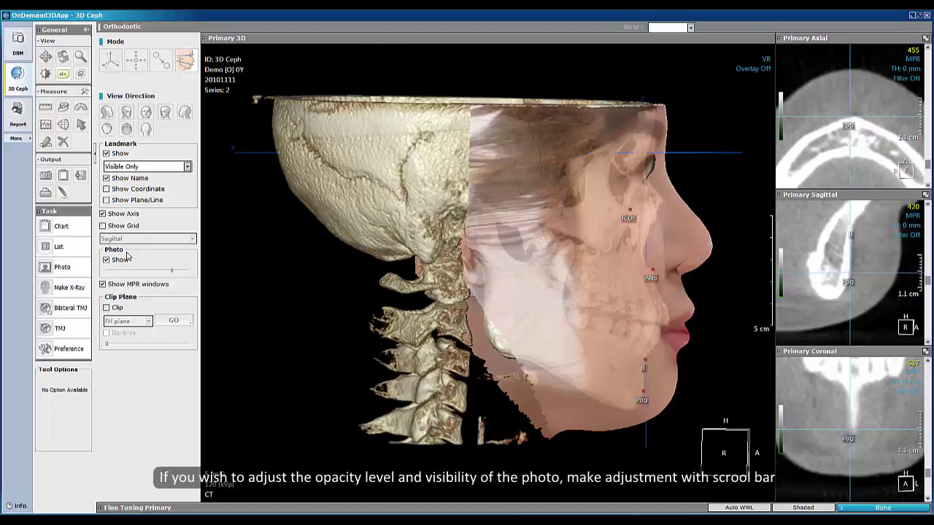
Lower the Photo opacity slider, then toggle Photo Show off and back on.
mouse_move(171, 273)
left_mouse_down()
mouse_move(126, 273)
mouse_move(162, 278)
left_mouse_up()
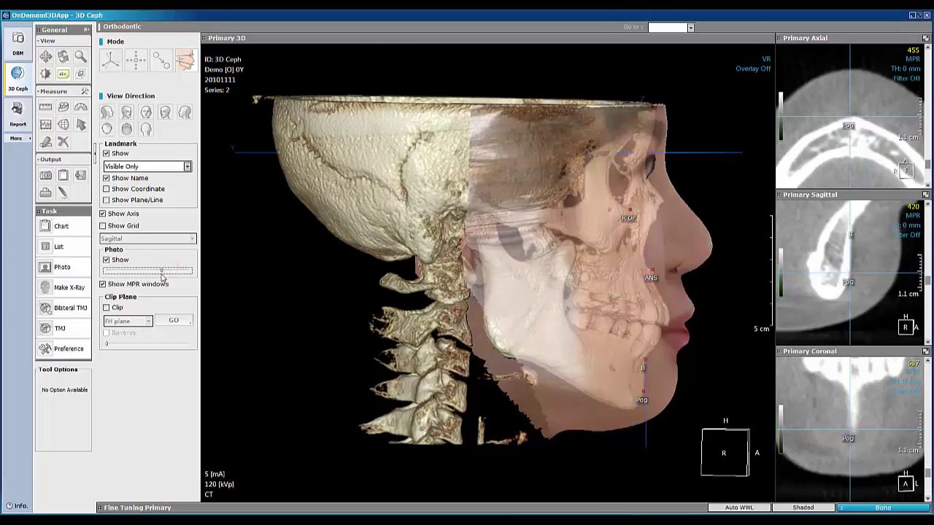
left_click(107, 261)
left_click(107, 261)
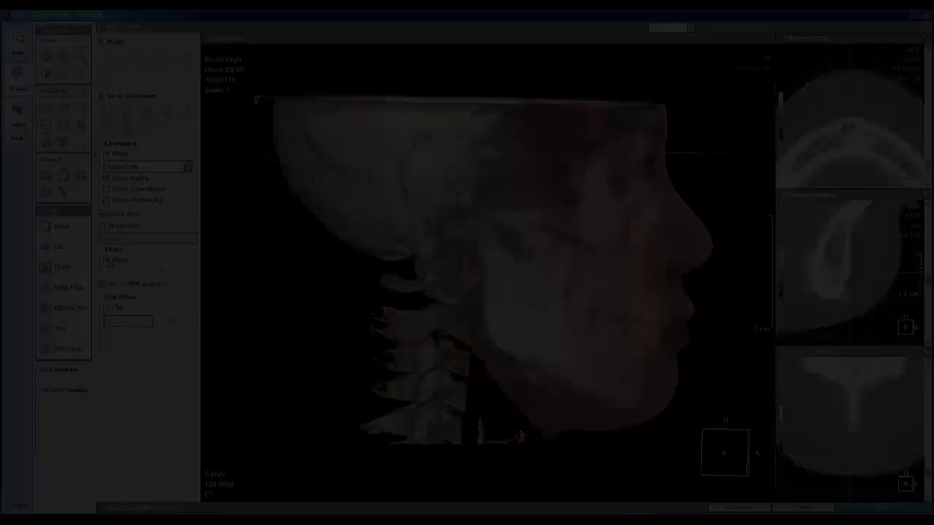